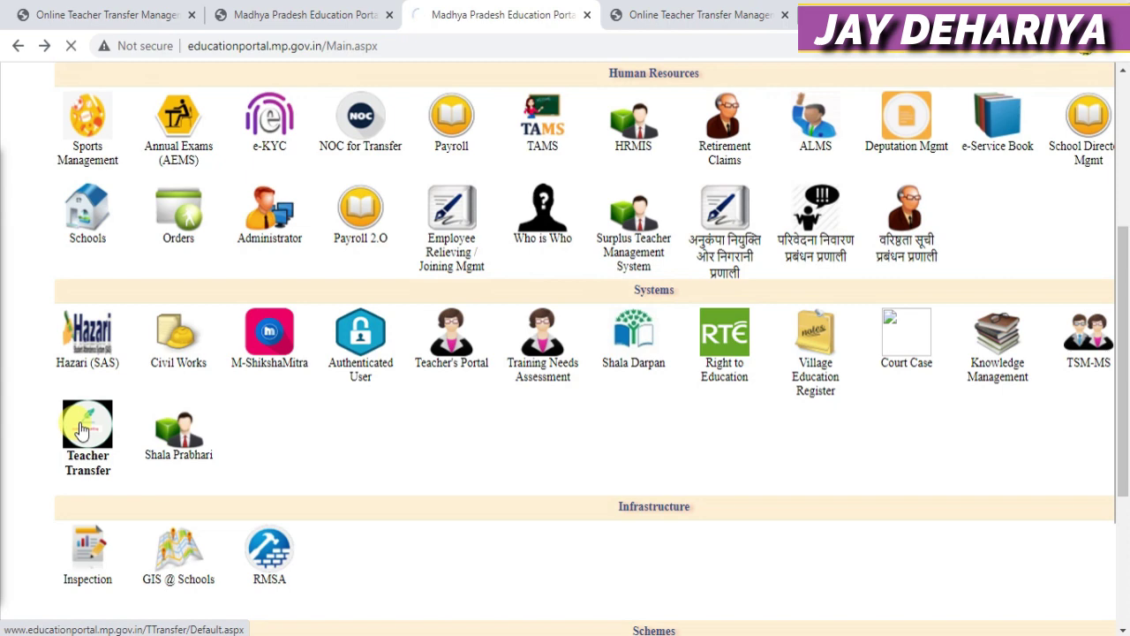
# Switch to the Online Teacher Transfer Management System page and open the Register Application form
pyautogui.click(720, 13)
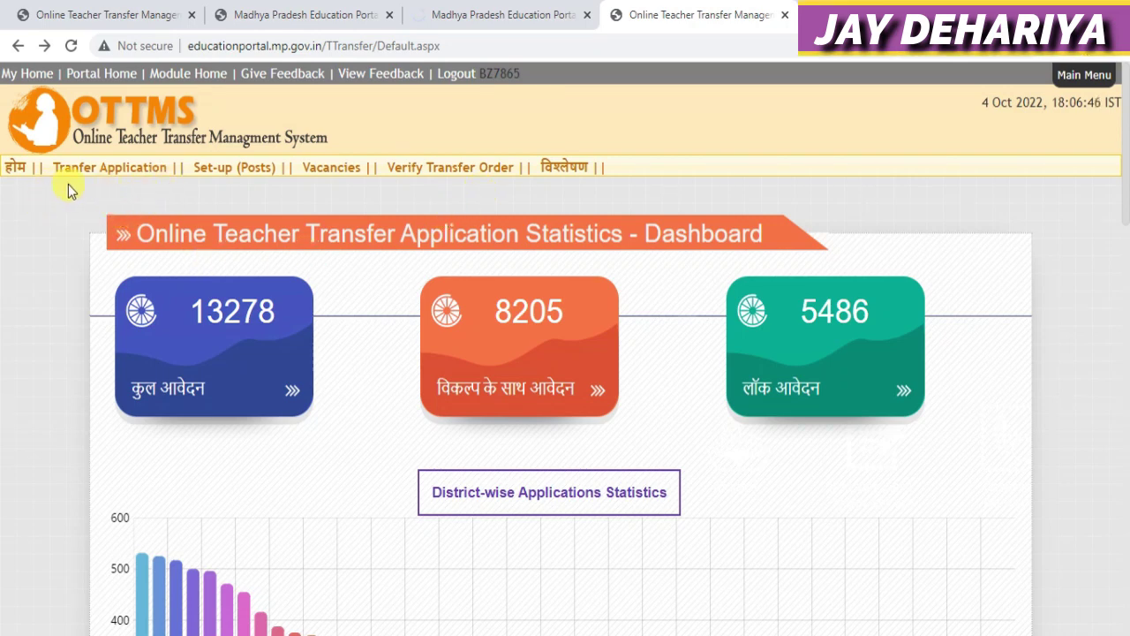
pyautogui.moveTo(117, 171)
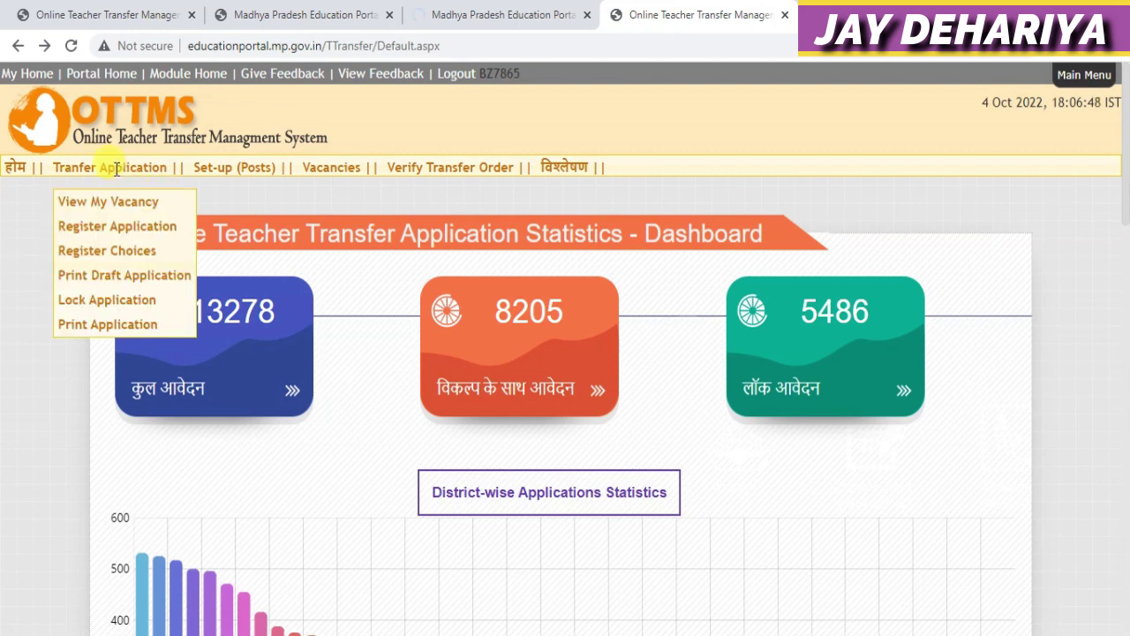
pyautogui.click(125, 231)
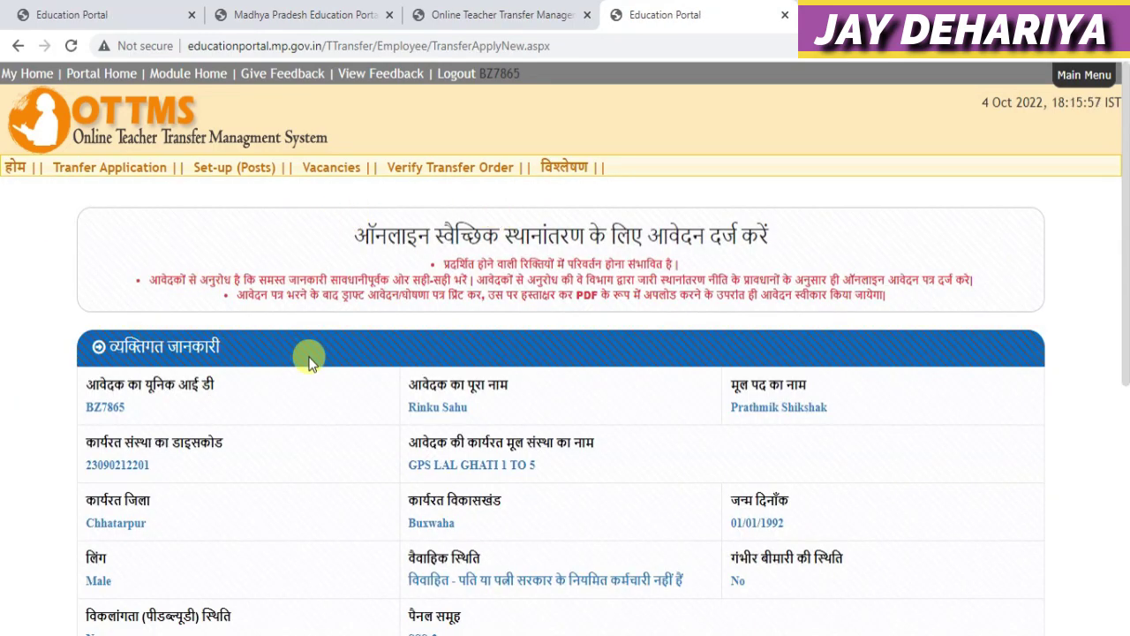
# Set the marital status to "विवाहित - पति या पत्नी सरकार के नियमित कर्मचारी नहीं हैं" and submit the updated application details
pyautogui.moveTo(1125, 201); pyautogui.dragTo(1125, 452)
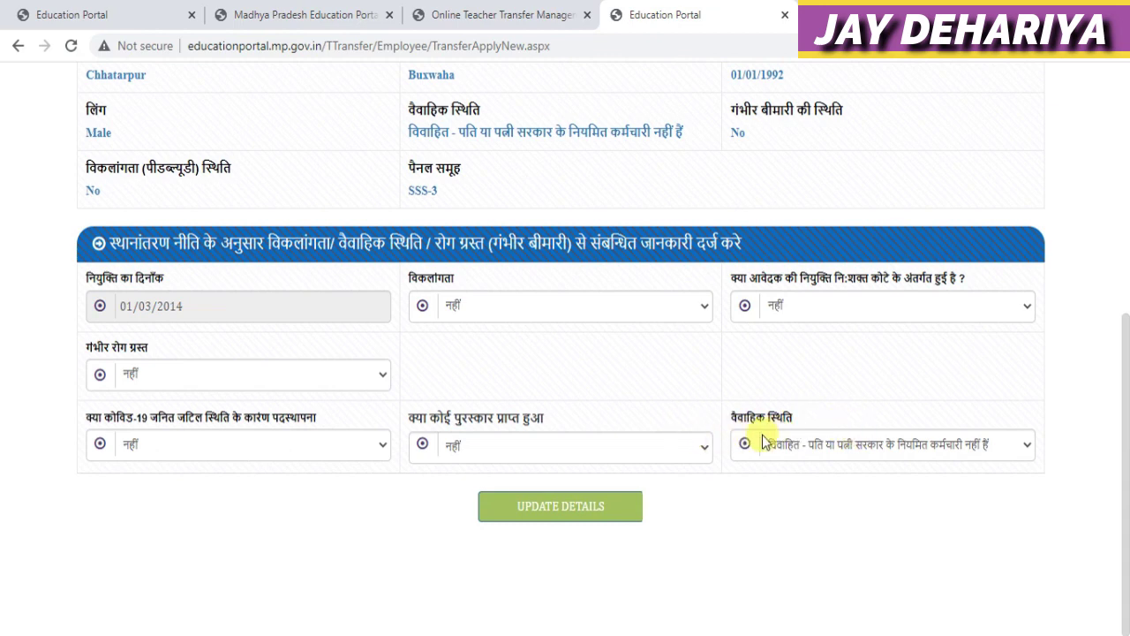
pyautogui.click(840, 445)
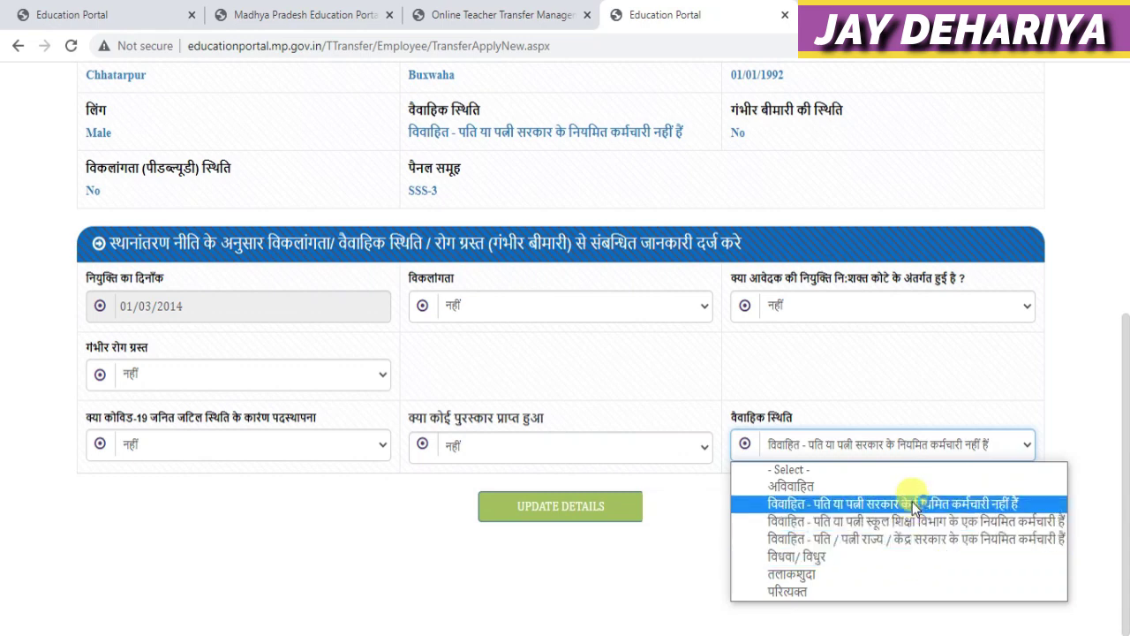
pyautogui.click(911, 503)
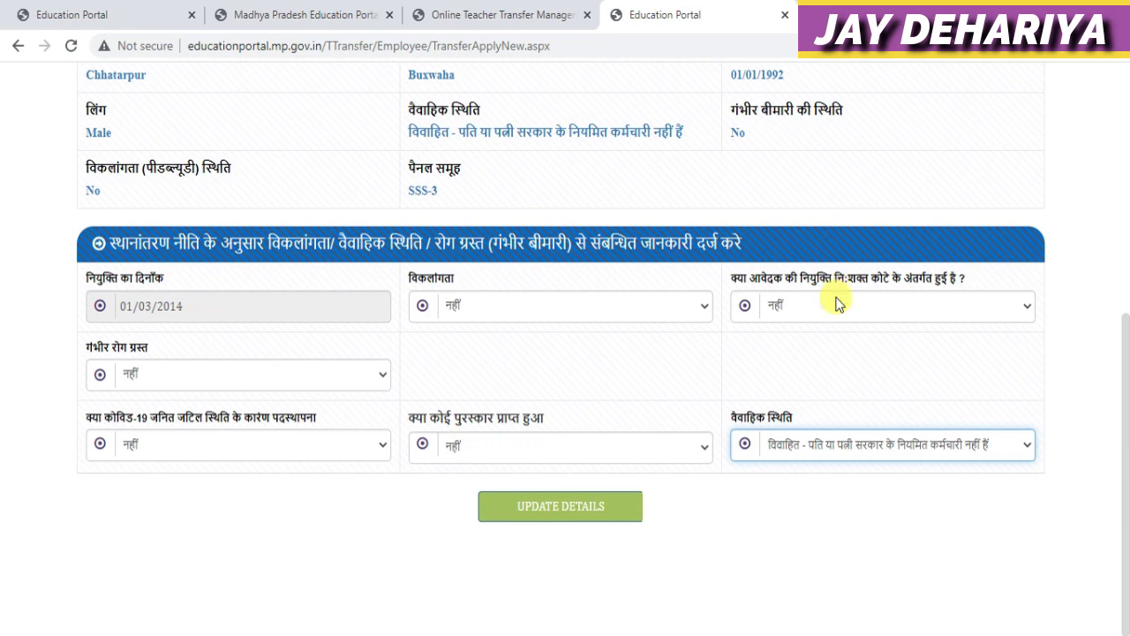
pyautogui.click(558, 516)
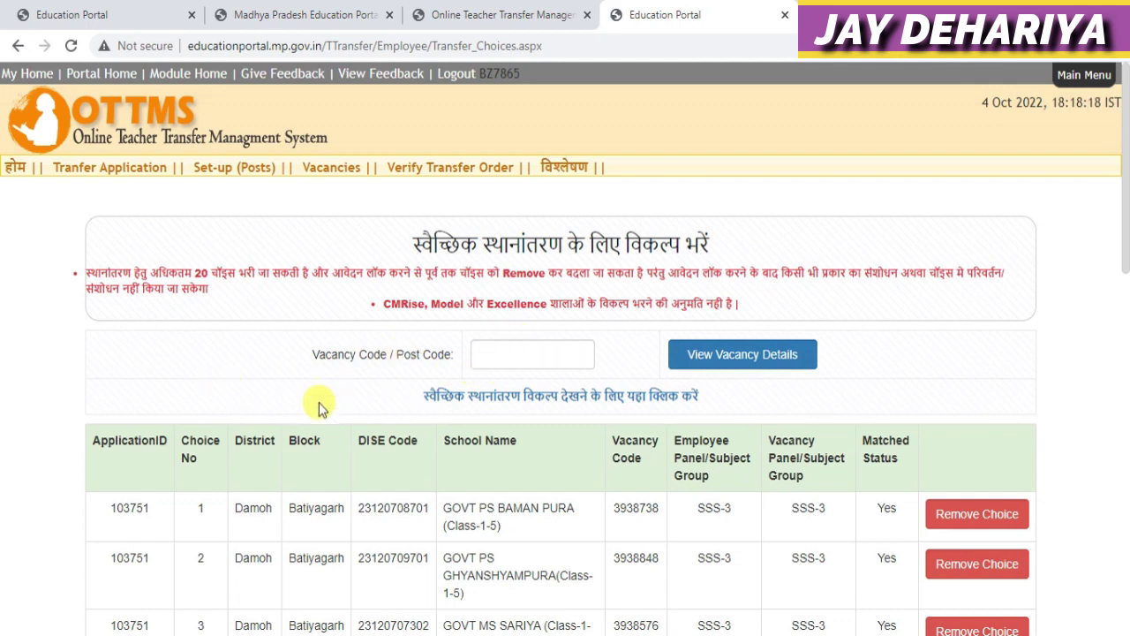
# Open the list of posts and vacancies and copy the post code of GMS BONKNA 1 TO 8 in Badamalahara
pyautogui.click(539, 399)
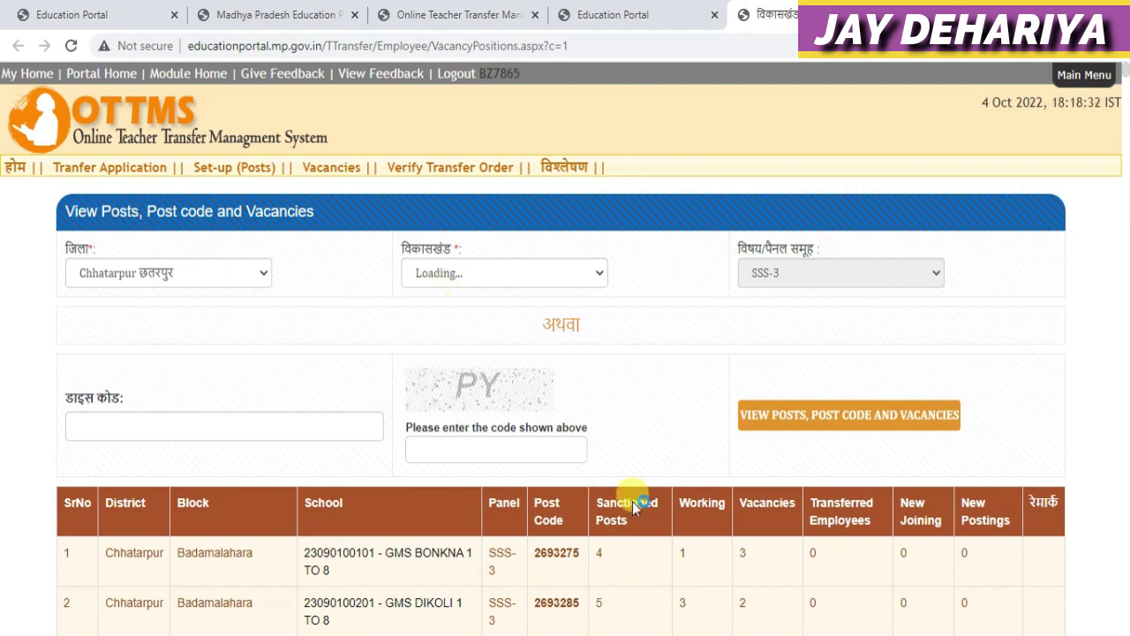
pyautogui.scroll(-15, 1126, 81)
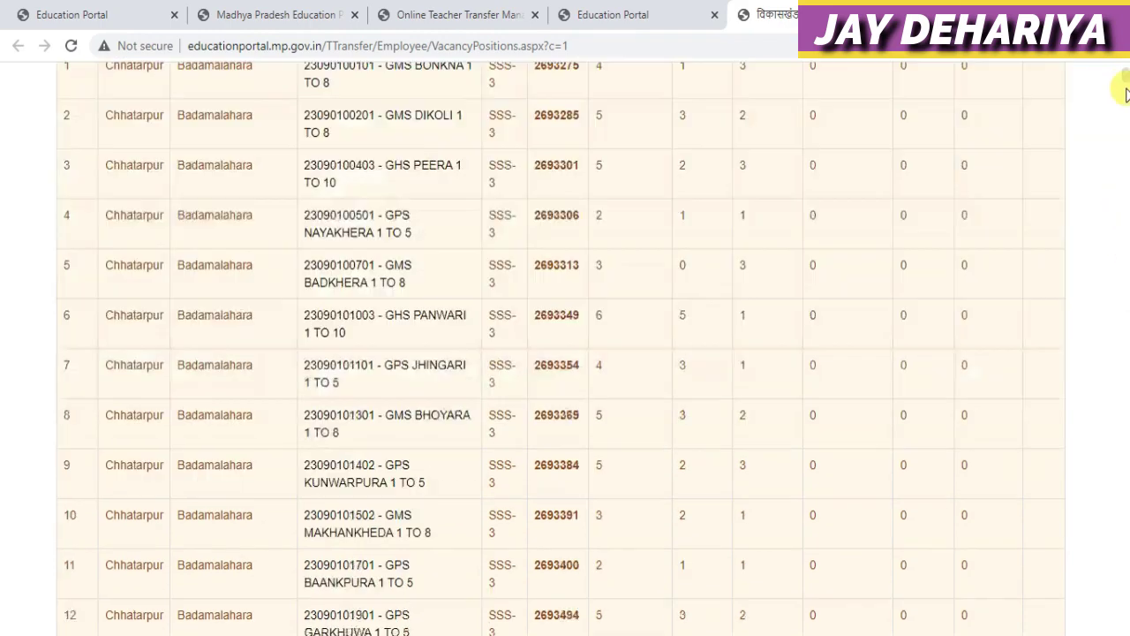
pyautogui.scroll(15, 1127, 81)
pyautogui.scroll(-3, 1127, 81)
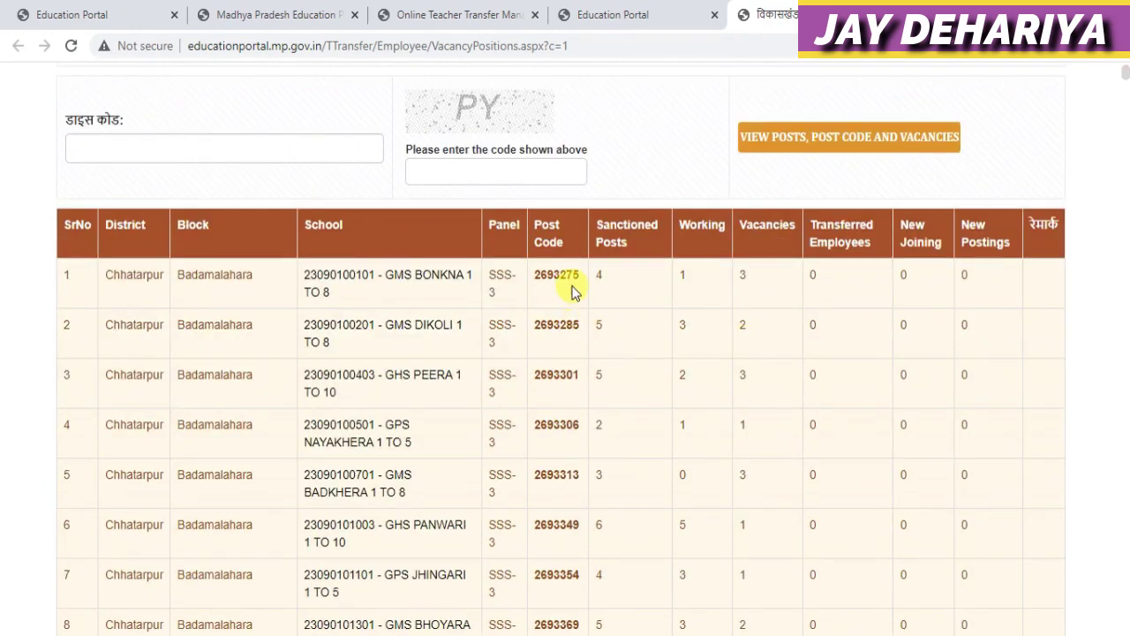
pyautogui.moveTo(569, 274); pyautogui.dragTo(536, 274)
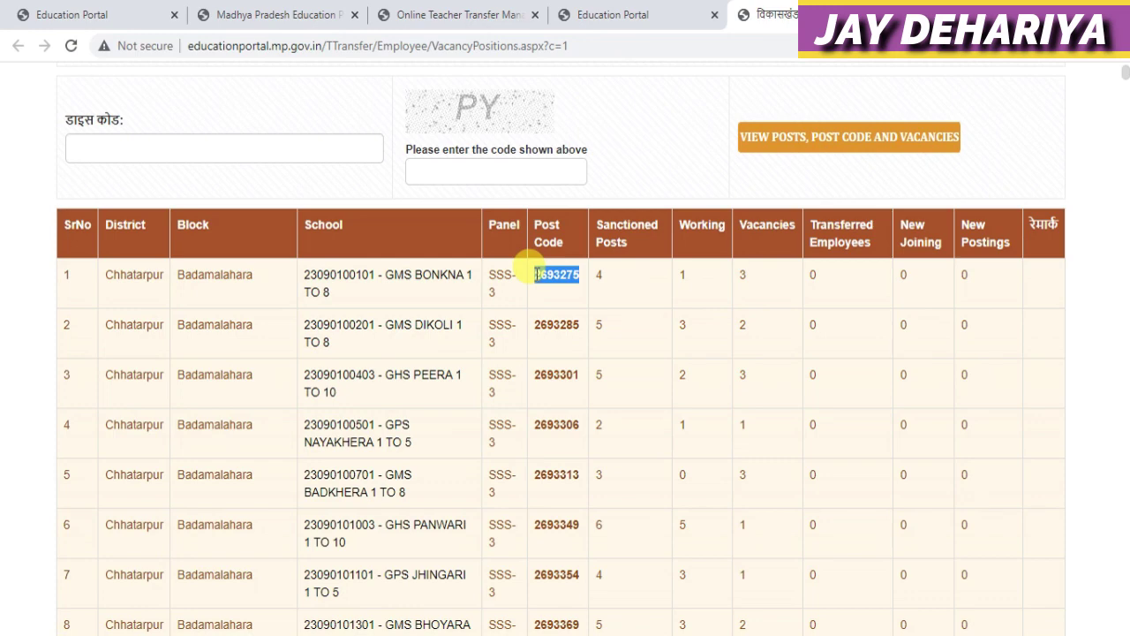
# Look up the vacancy details for post code 2693275 on the choices page and review the already registered school choices
pyautogui.click(651, 15)
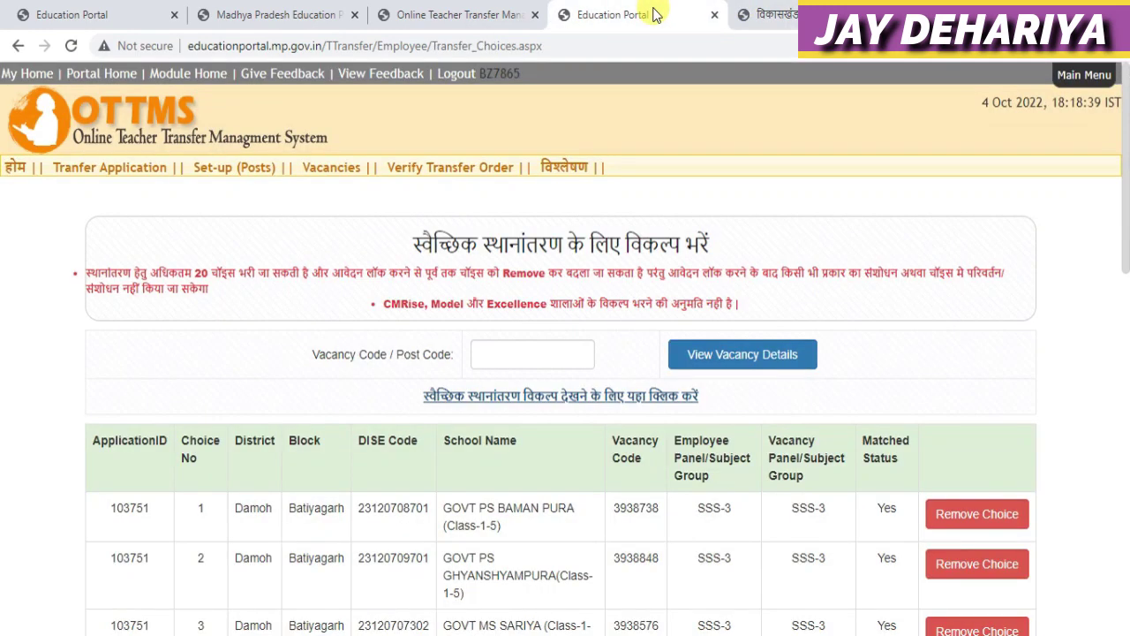
pyautogui.click(510, 355)
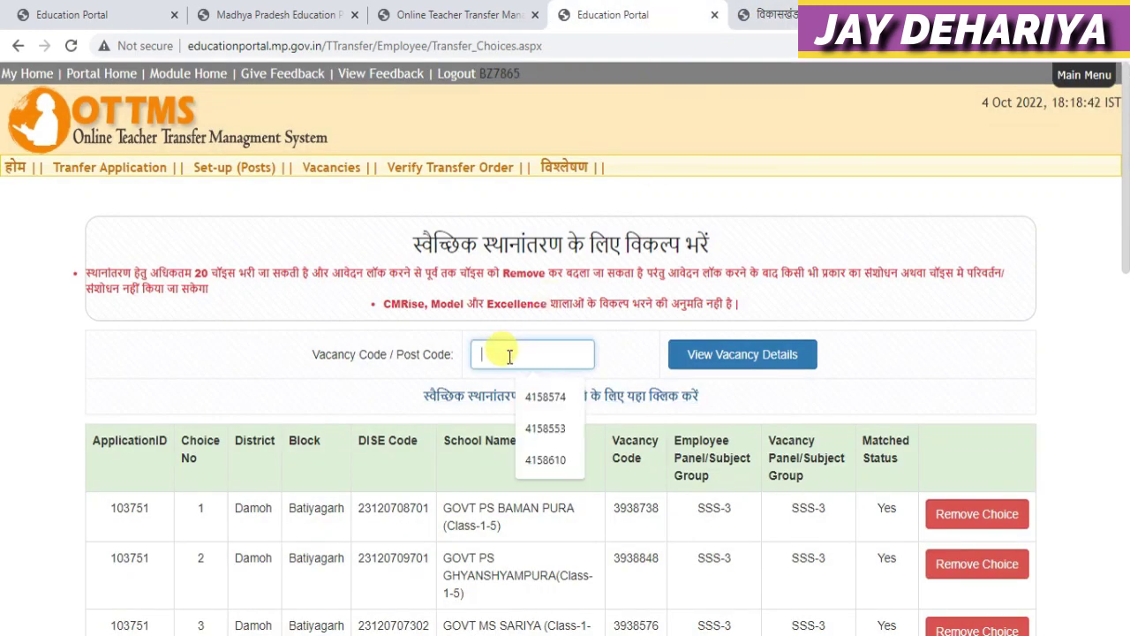
pyautogui.write('2693775')
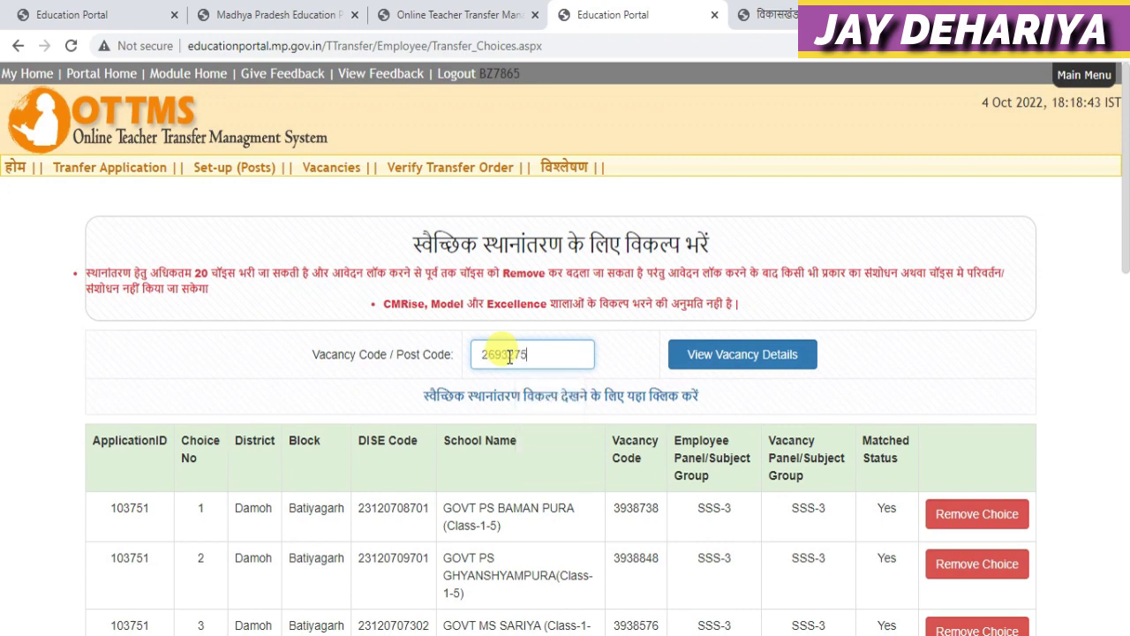
pyautogui.click(723, 362)
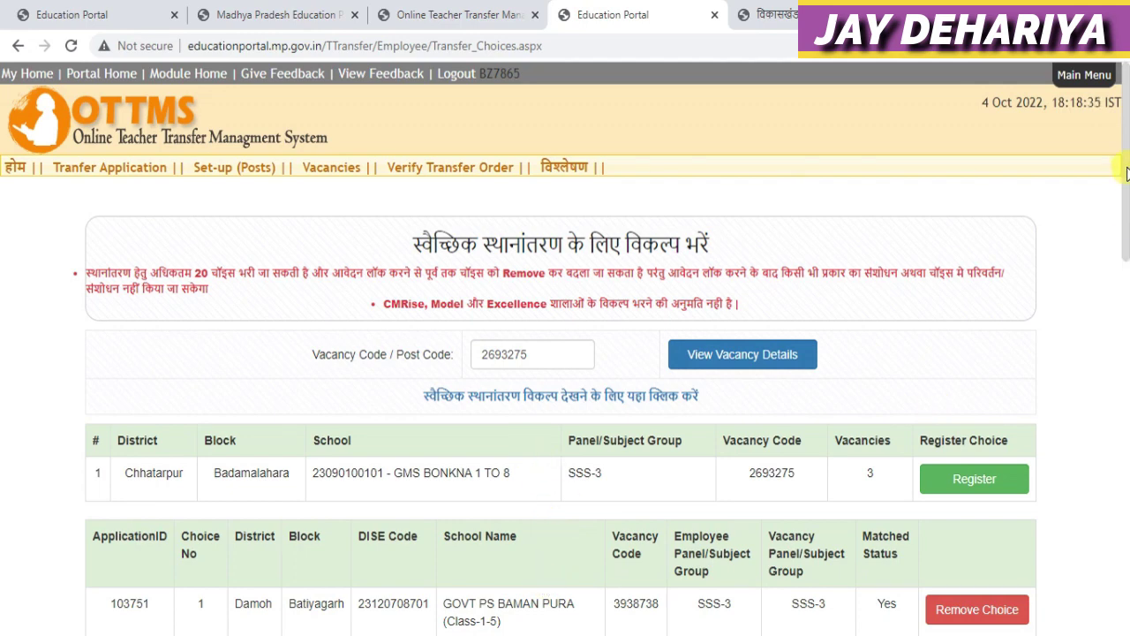
pyautogui.moveTo(1127, 173); pyautogui.dragTo(1127, 332)
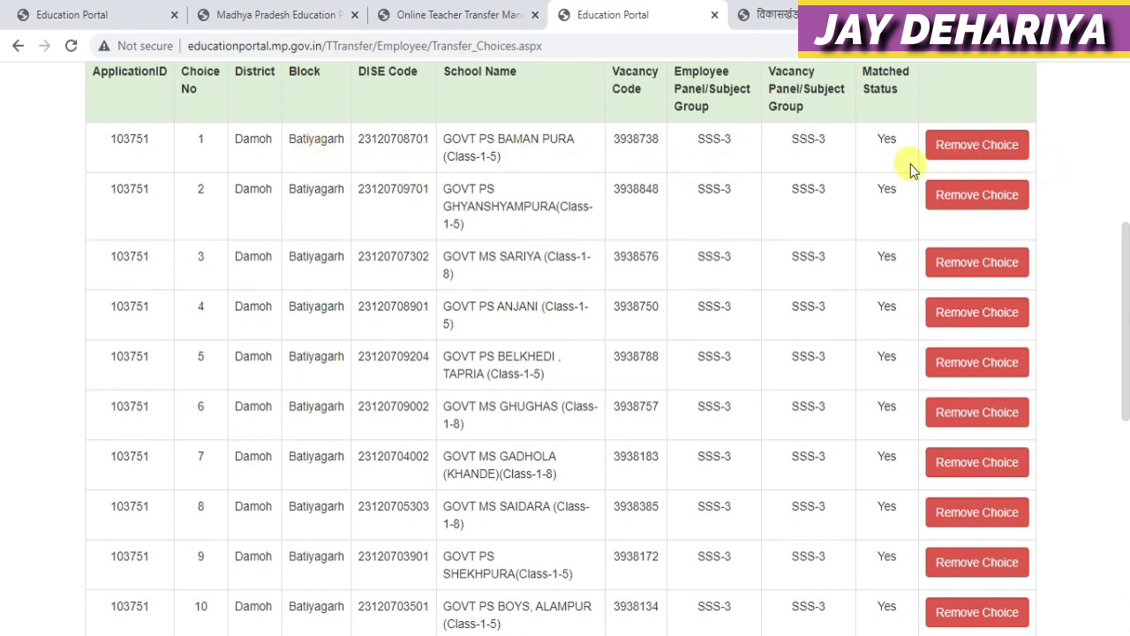
pyautogui.click(1017, 152)
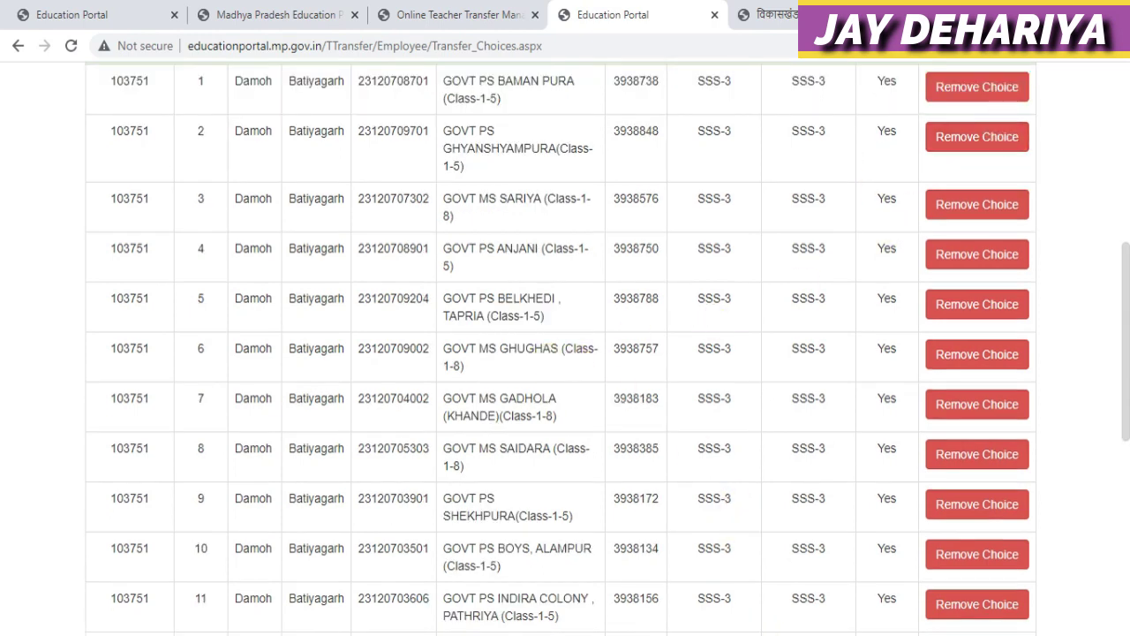
# Switch to Microsoft Office Picture Manager to read the news clipping on districts closed for transfers, and return to the portal in Chrome
pyautogui.click(752, 633)
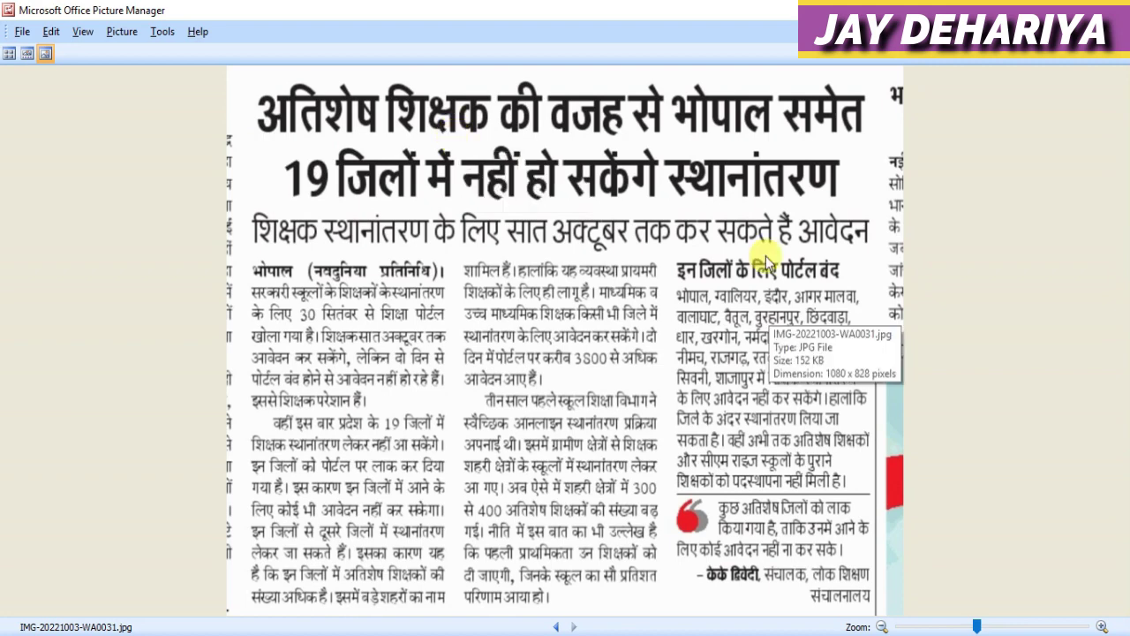
pyautogui.moveTo(598, 626)
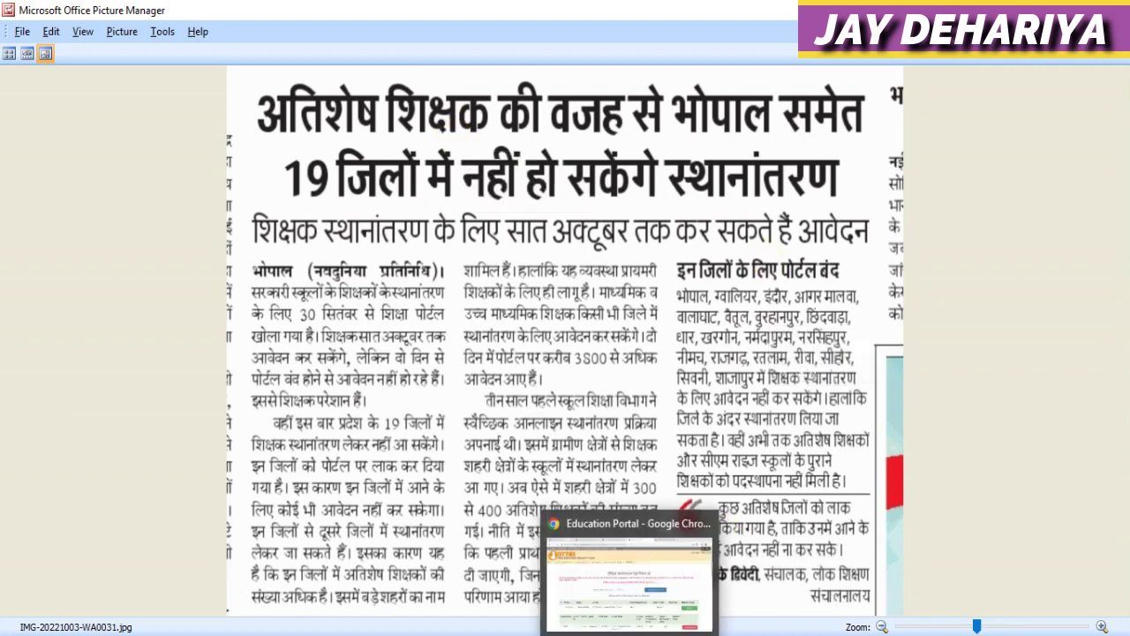
pyautogui.click(600, 565)
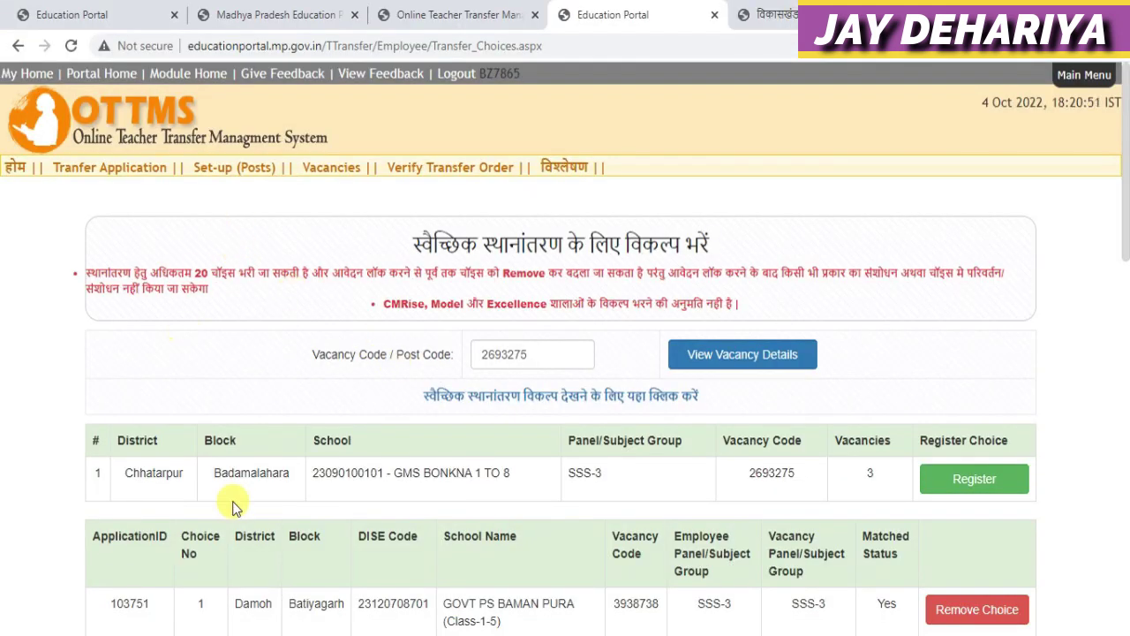
# Open the draft transfer application and review its personal information, school choices and declaration
pyautogui.moveTo(112, 167)
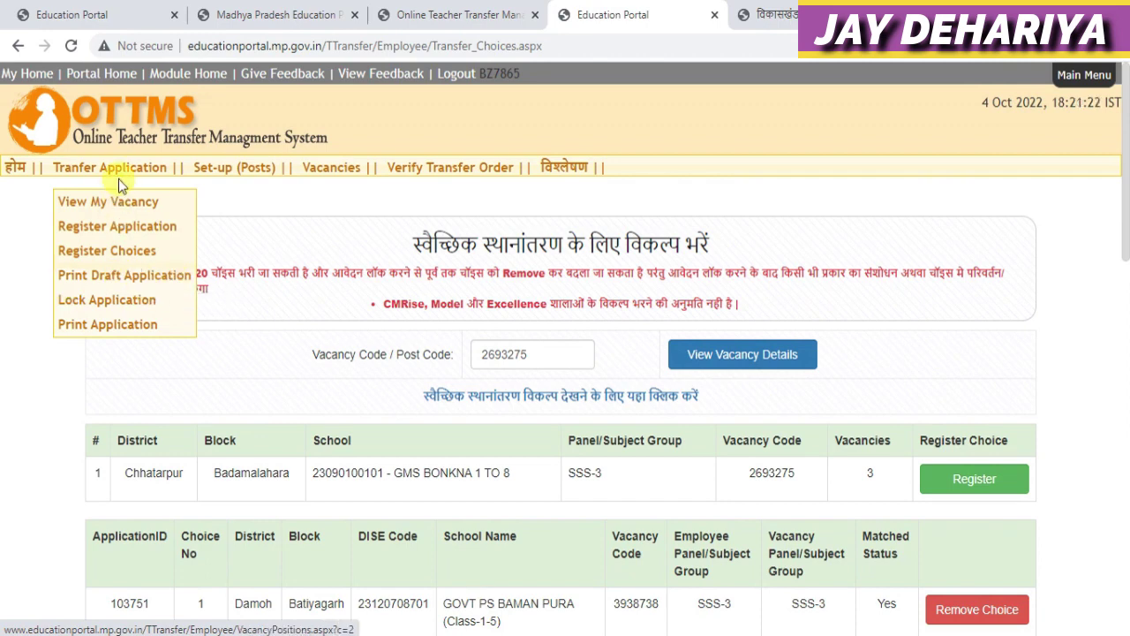
pyautogui.click(110, 280)
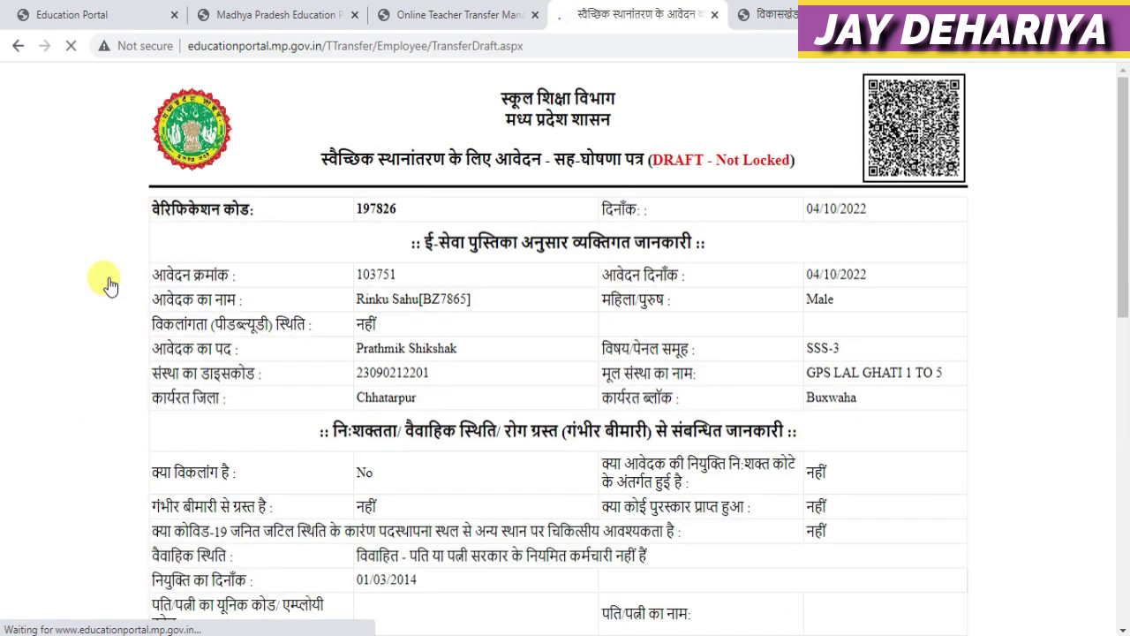
pyautogui.moveTo(1126, 186); pyautogui.dragTo(1123, 238)
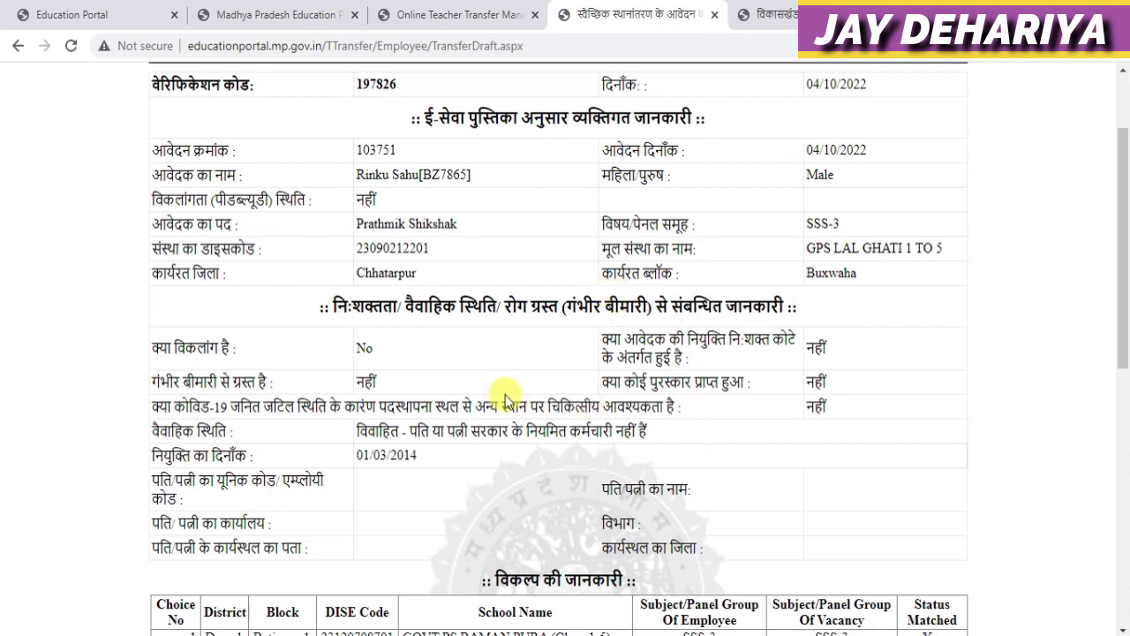
pyautogui.moveTo(1124, 292); pyautogui.dragTo(1123, 510)
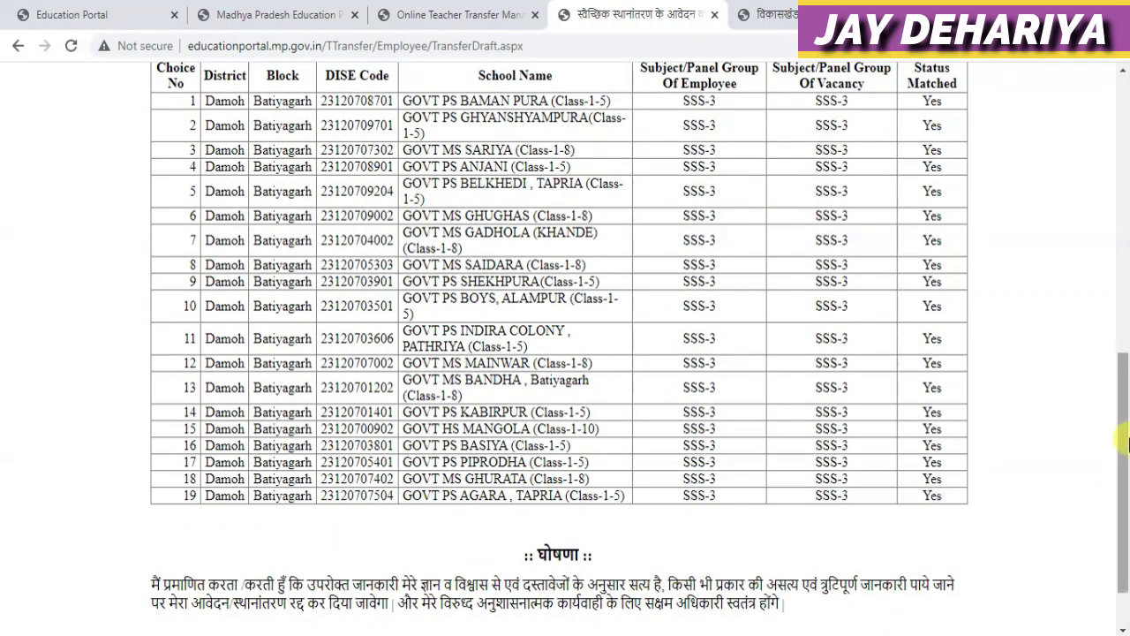
pyautogui.moveTo(1123, 455); pyautogui.dragTo(1123, 486)
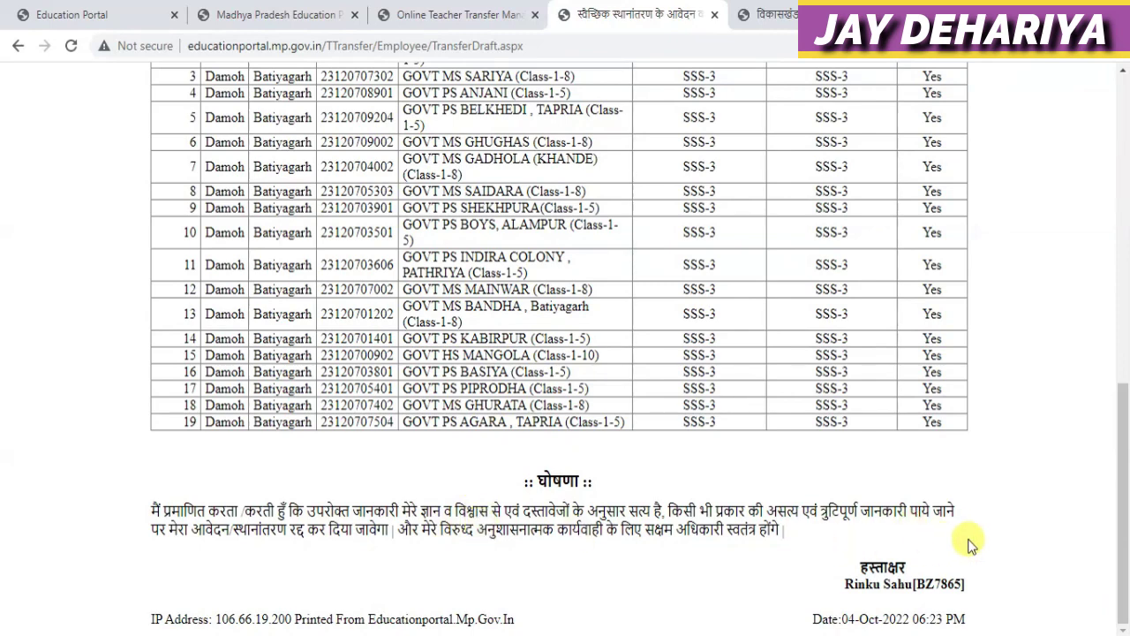
pyautogui.scroll(1, 969, 545)
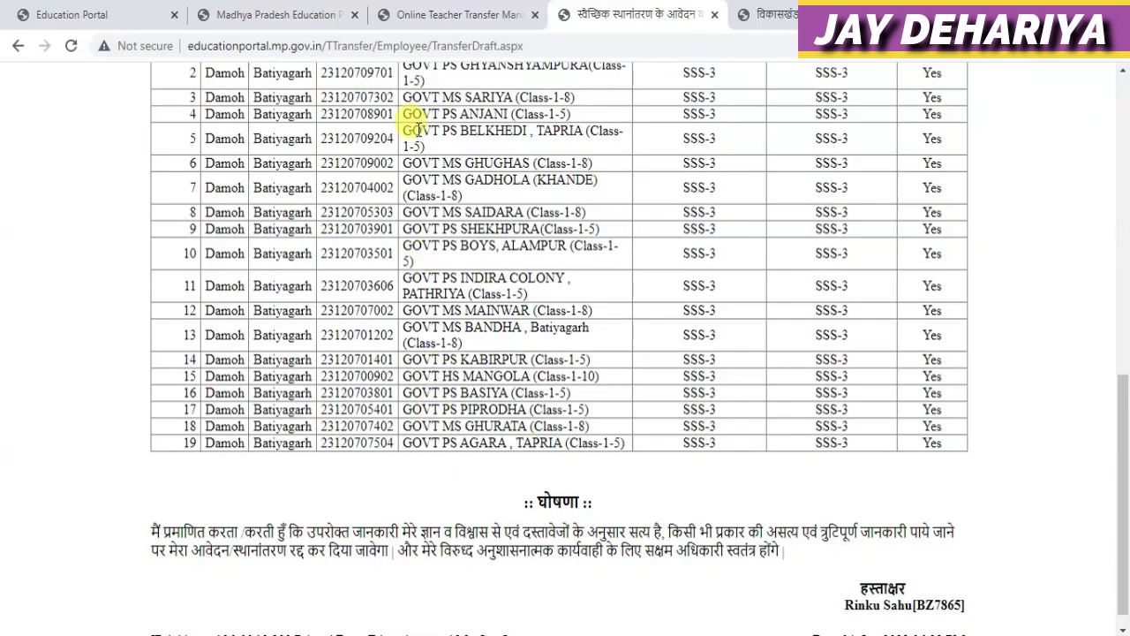
pyautogui.moveTo(1123, 433); pyautogui.dragTo(1124, 392)
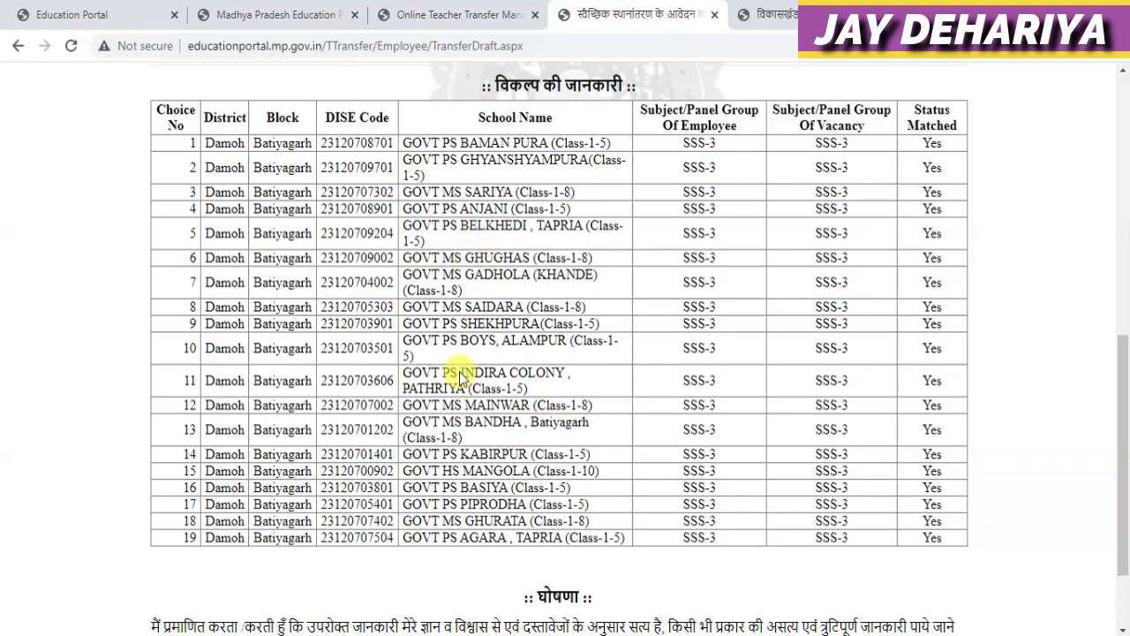
pyautogui.scroll(-2, 1126, 417)
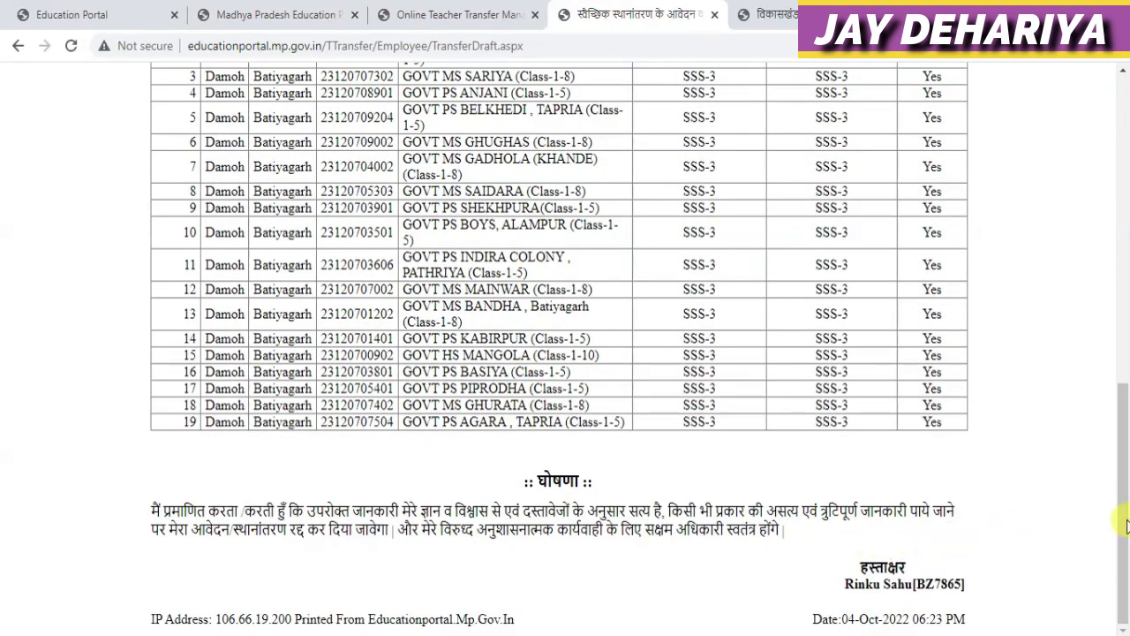
# Copy the verification code from the header of the draft application
pyautogui.moveTo(1125, 508); pyautogui.dragTo(1127, 200)
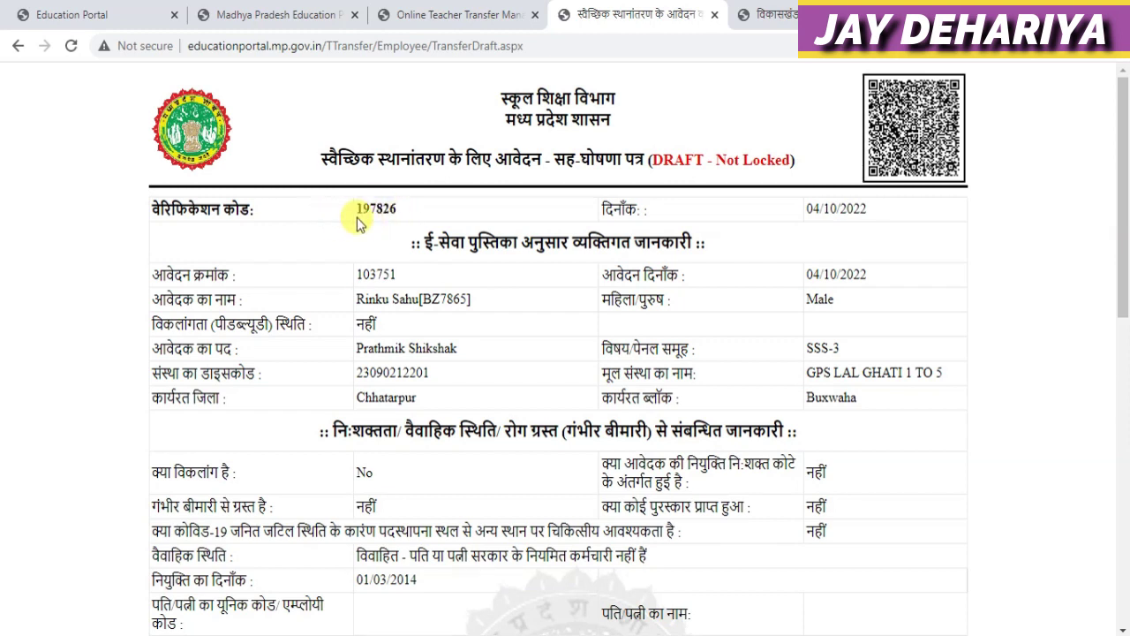
pyautogui.moveTo(400, 212); pyautogui.dragTo(352, 219)
pyautogui.hotkey('ctrl', 'c')
pyautogui.click(342, 296)
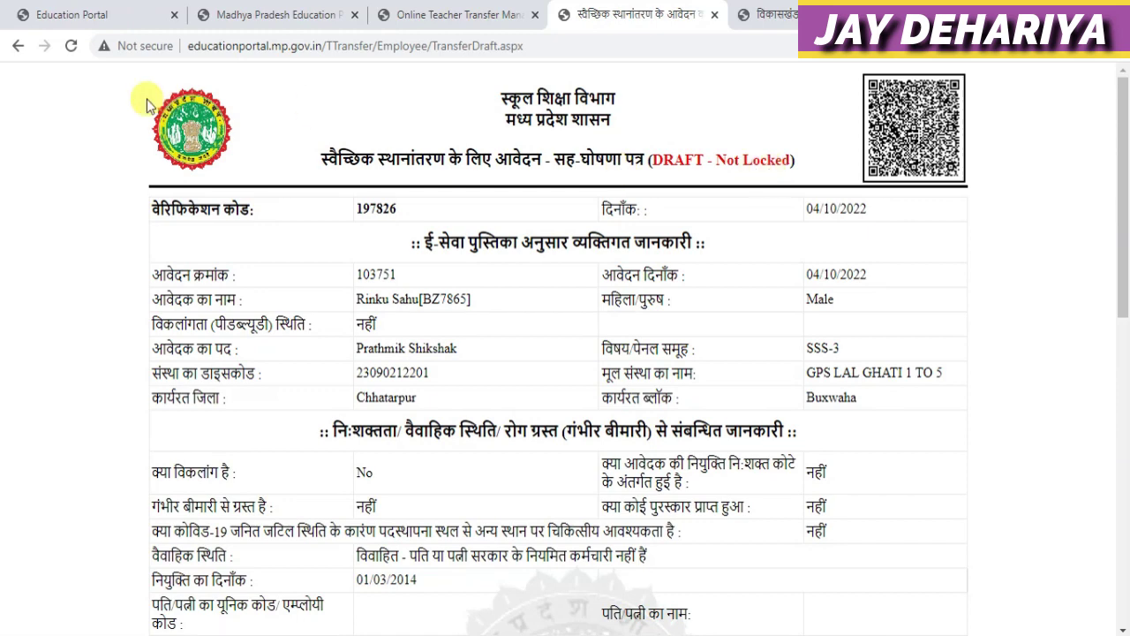
# Open the Lock Application page and paste the copied code into the verification code field
pyautogui.click(14, 46)
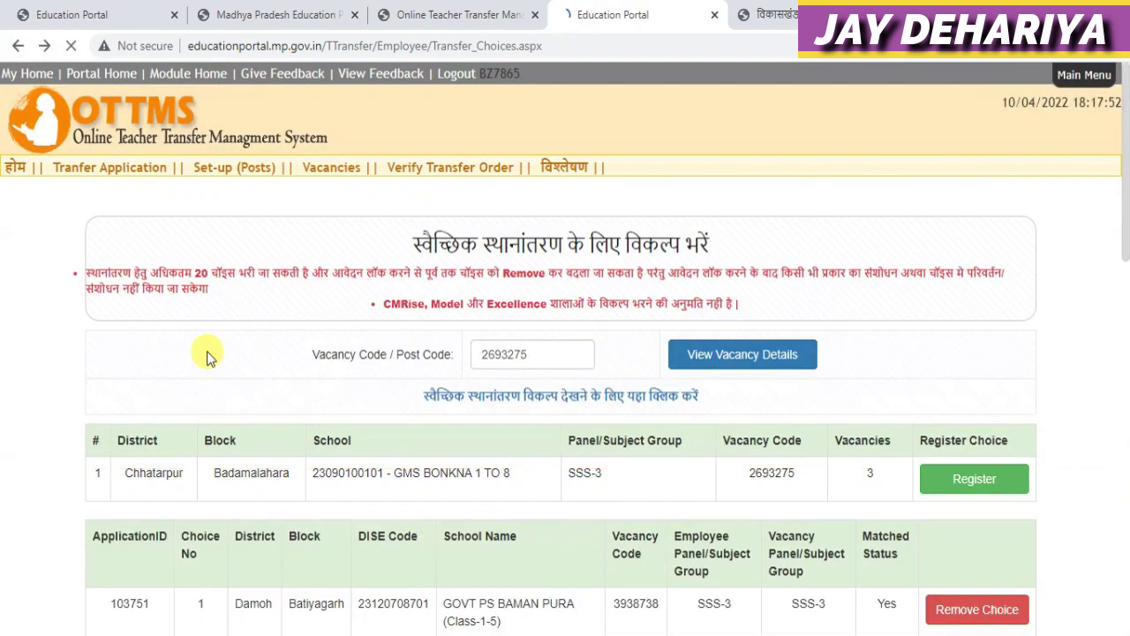
pyautogui.moveTo(110, 167)
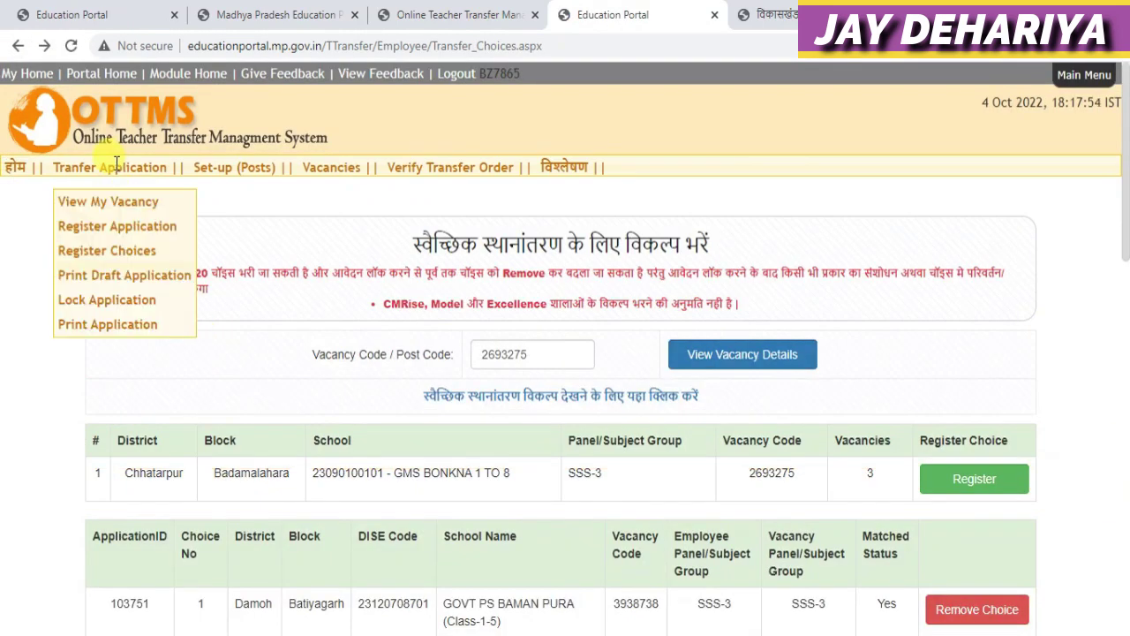
pyautogui.click(130, 311)
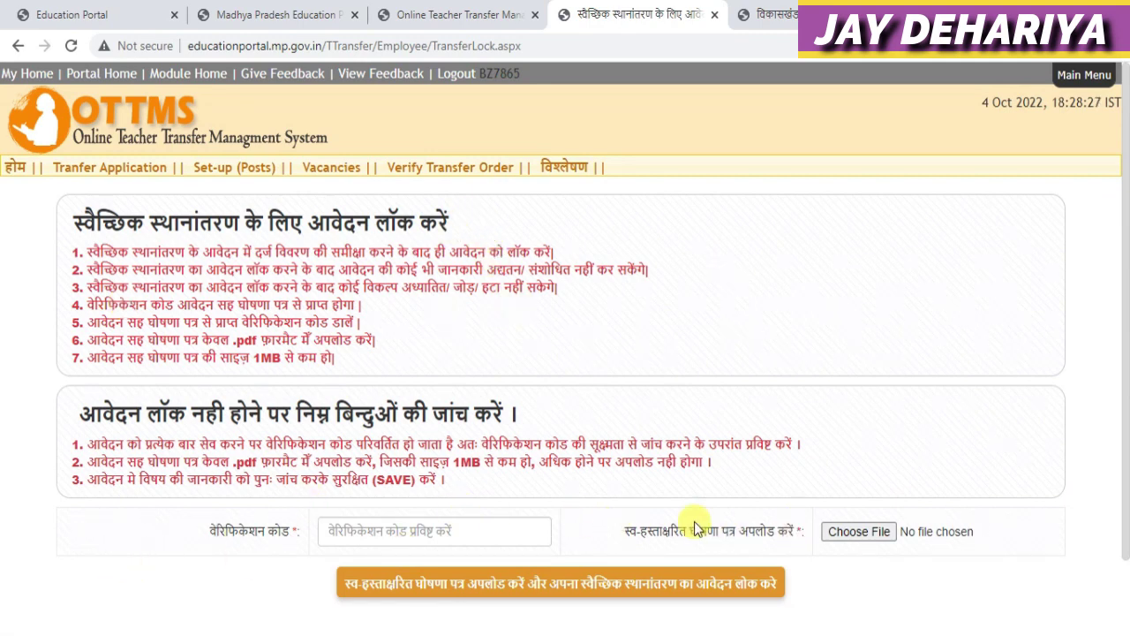
pyautogui.click(377, 535)
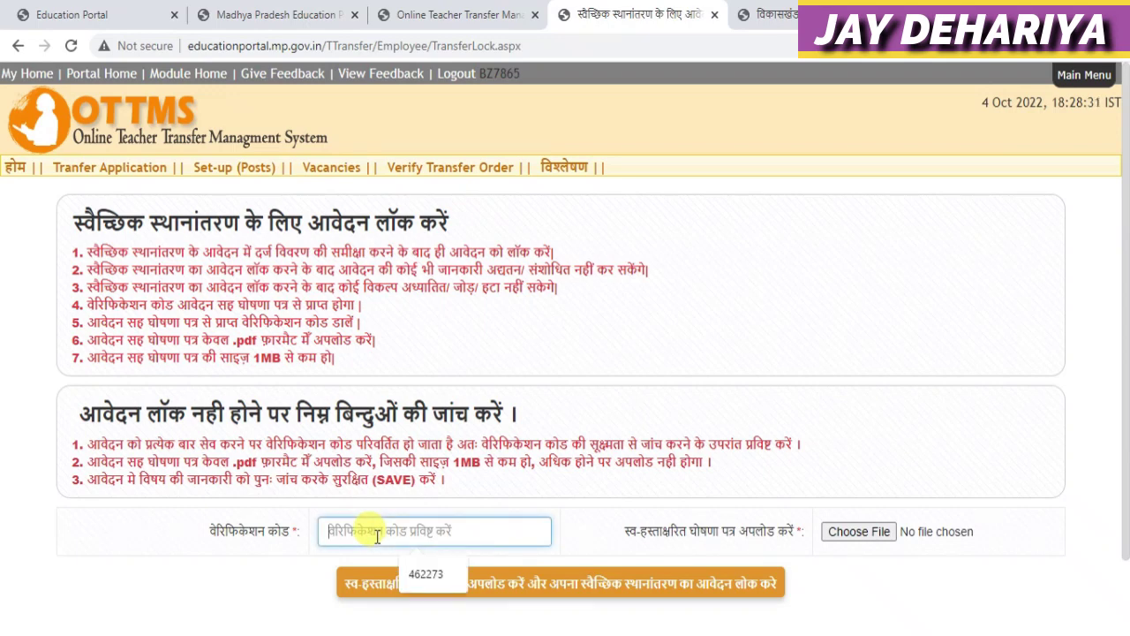
pyautogui.hotkey('ctrl', 'v')
pyautogui.click(265, 586)
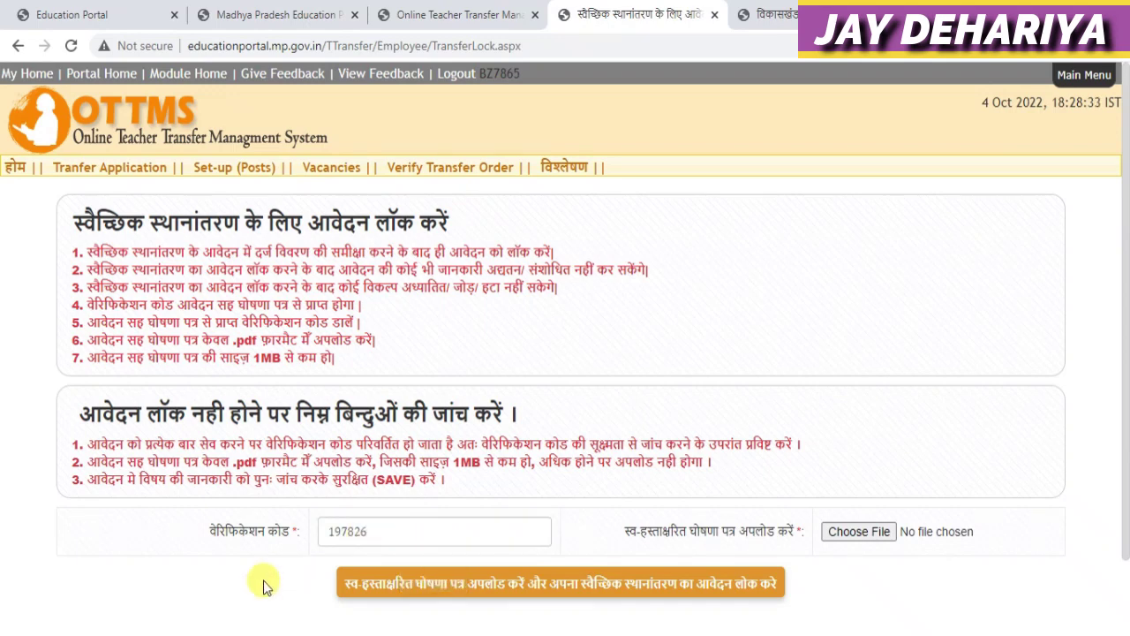